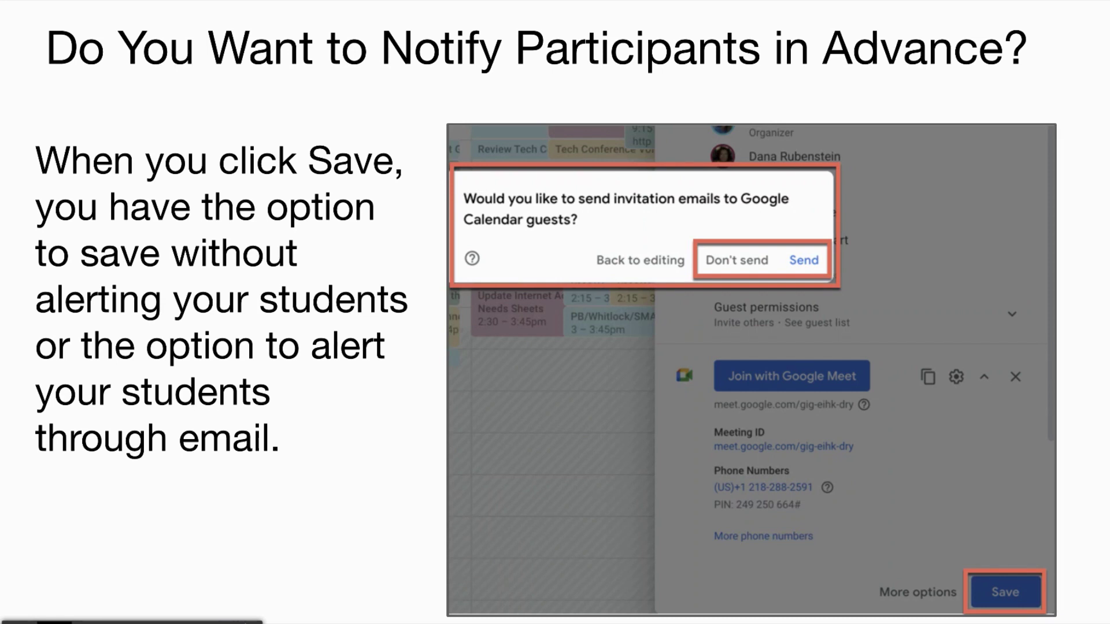
Advance the slideshow to the closing 'Let's Go Live!' slide.
{"action": "key", "text": "Right"}
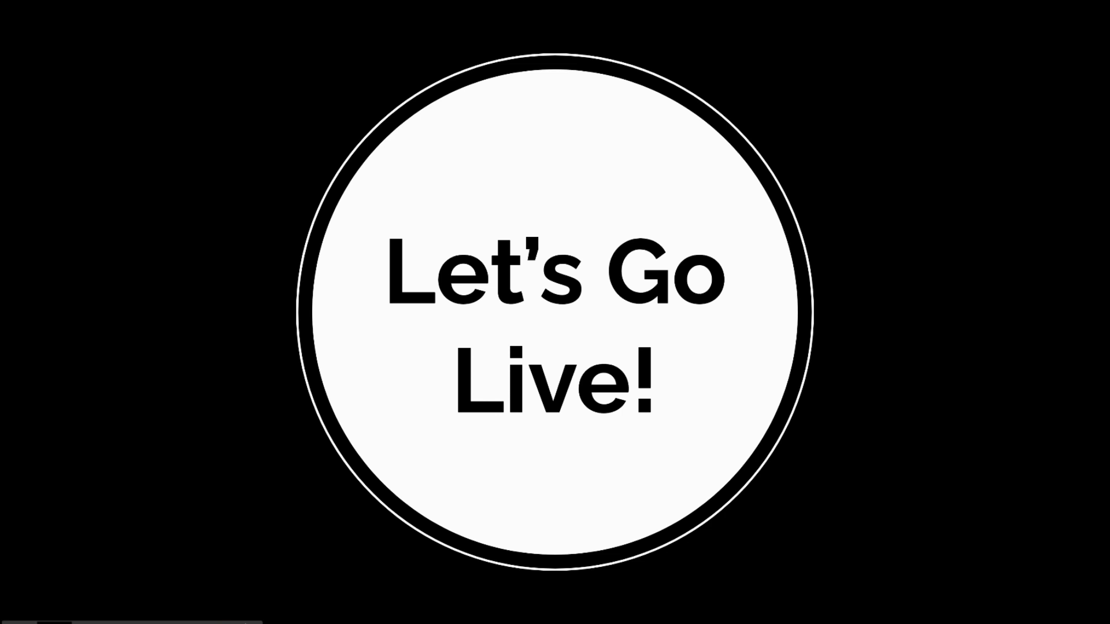
Leave the slideshow and create a Wednesday April 28, 4:00–5:15pm event titled 'Breakout Rooms Test'.
{"action": "key", "text": "Escape"}
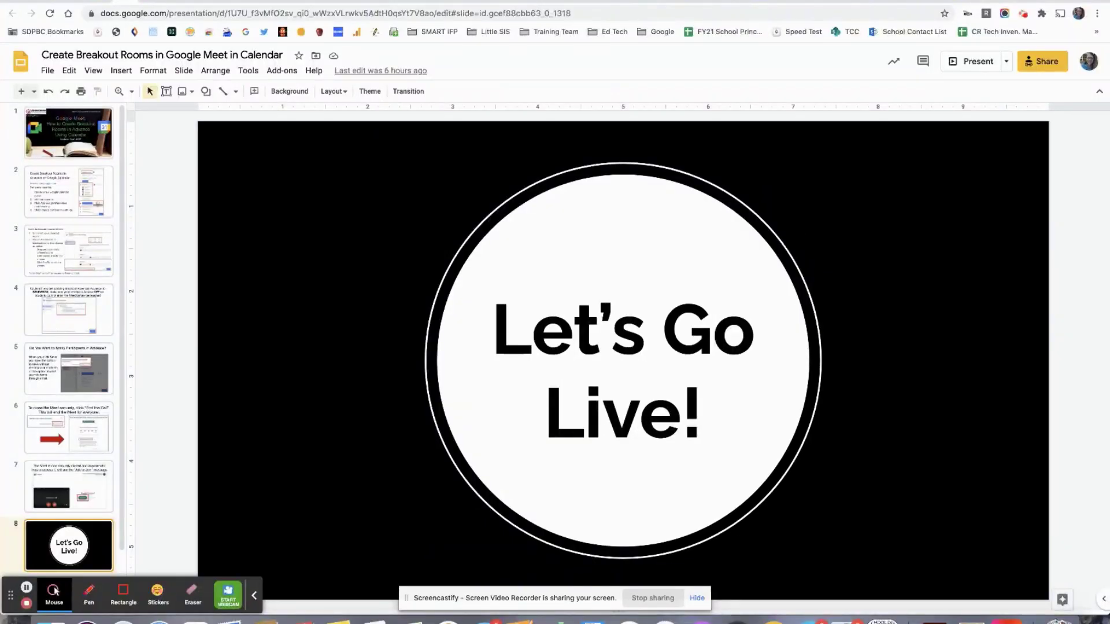
{"action": "key", "text": "ctrl+Tab"}
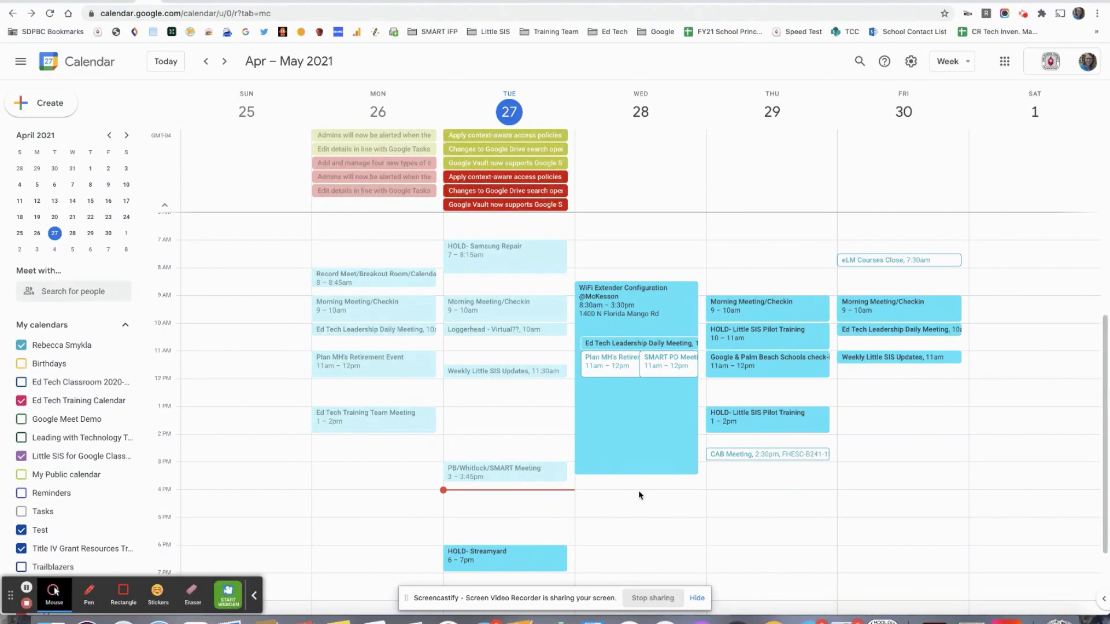
{"action": "left_click", "coordinate": [638, 514]}
{"action": "left_click_drag", "start_coordinate": [639, 513], "coordinate": [639, 520]}
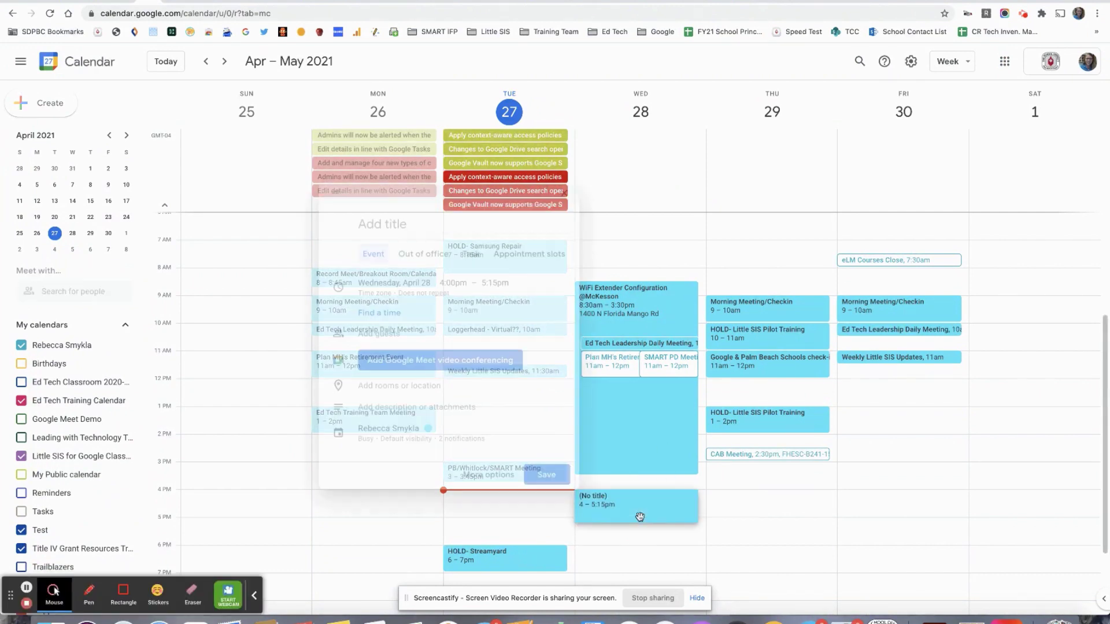
{"action": "type", "text": "Br"}
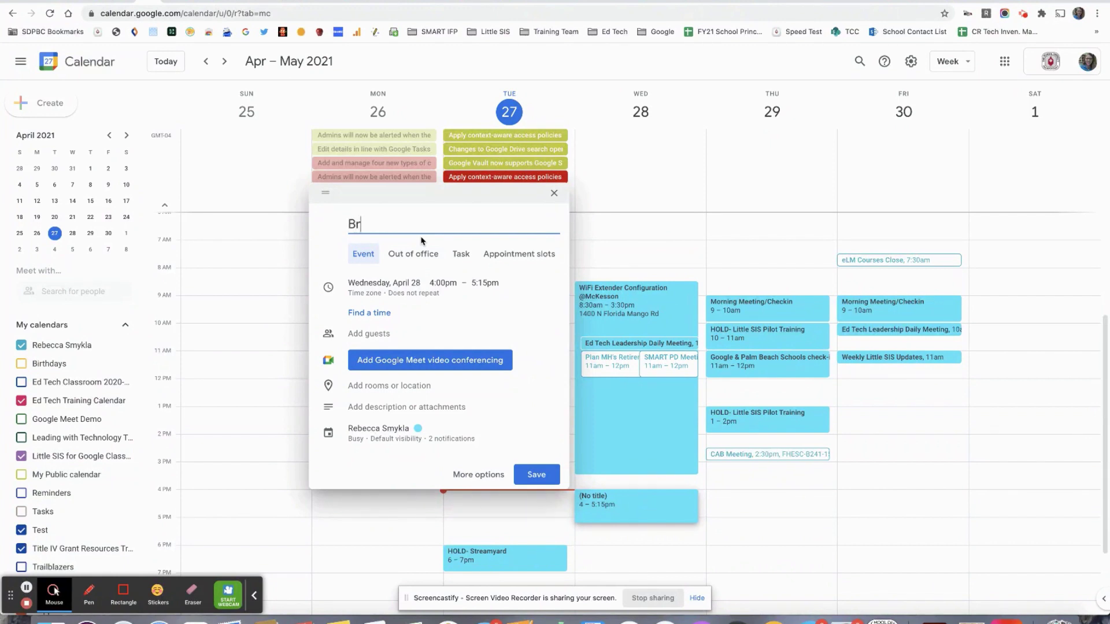
{"action": "type", "text": "eakout Rooms Test"}
{"action": "left_click", "coordinate": [383, 334]}
Add four colleagues from the contact suggestions as guests and attach Google Meet conferencing.
{"action": "type", "text": "tasha"}
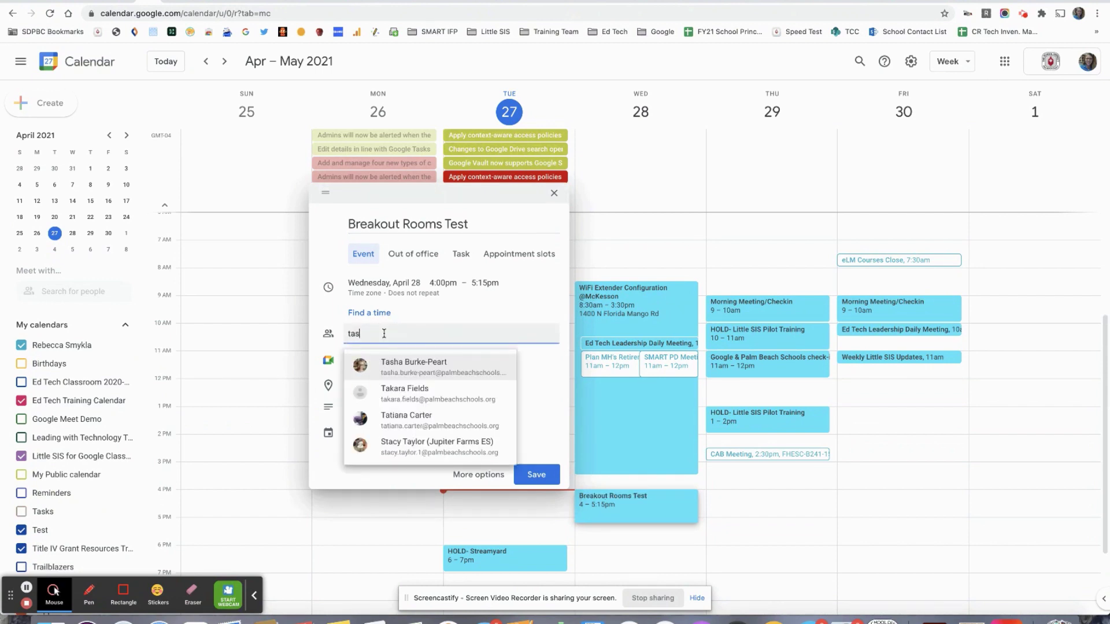
{"action": "left_click", "coordinate": [387, 363]}
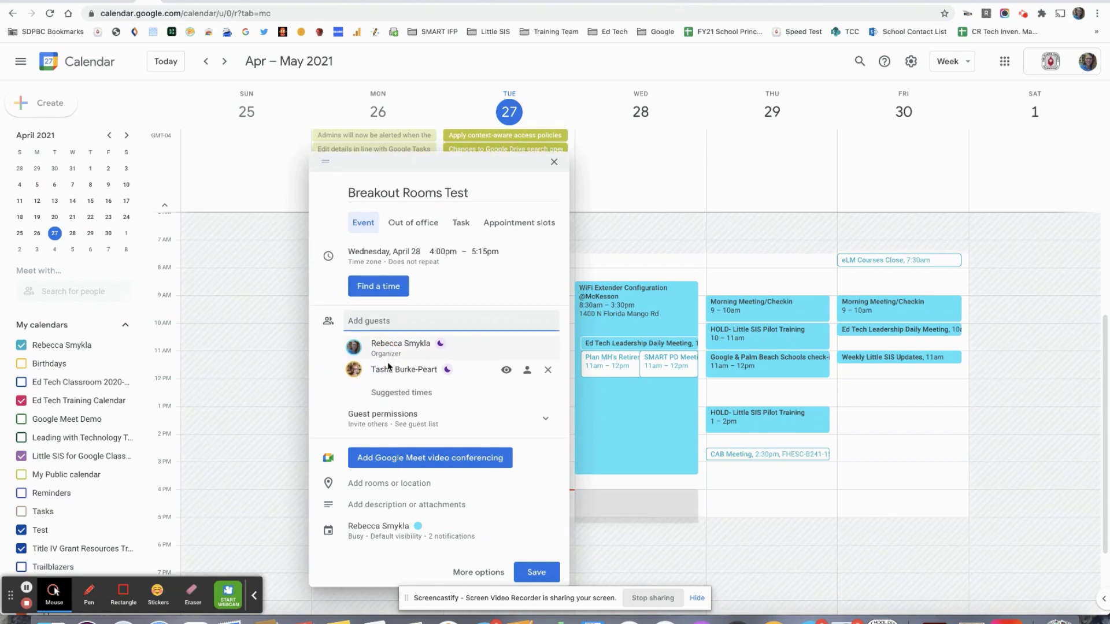
{"action": "type", "text": "dana"}
{"action": "left_click", "coordinate": [405, 359]}
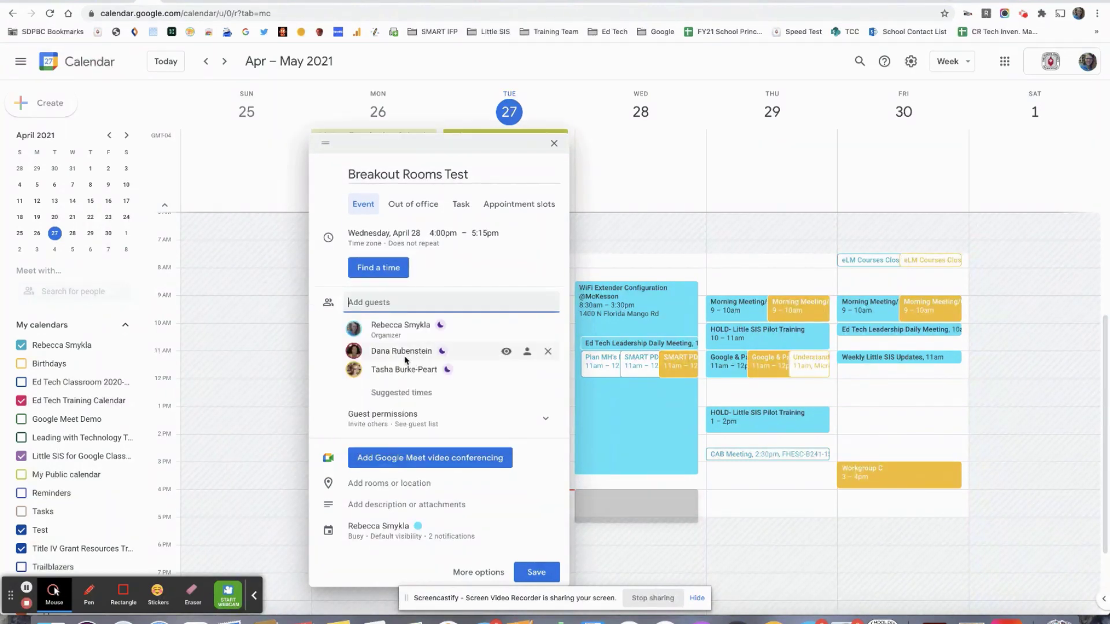
{"action": "type", "text": "john"}
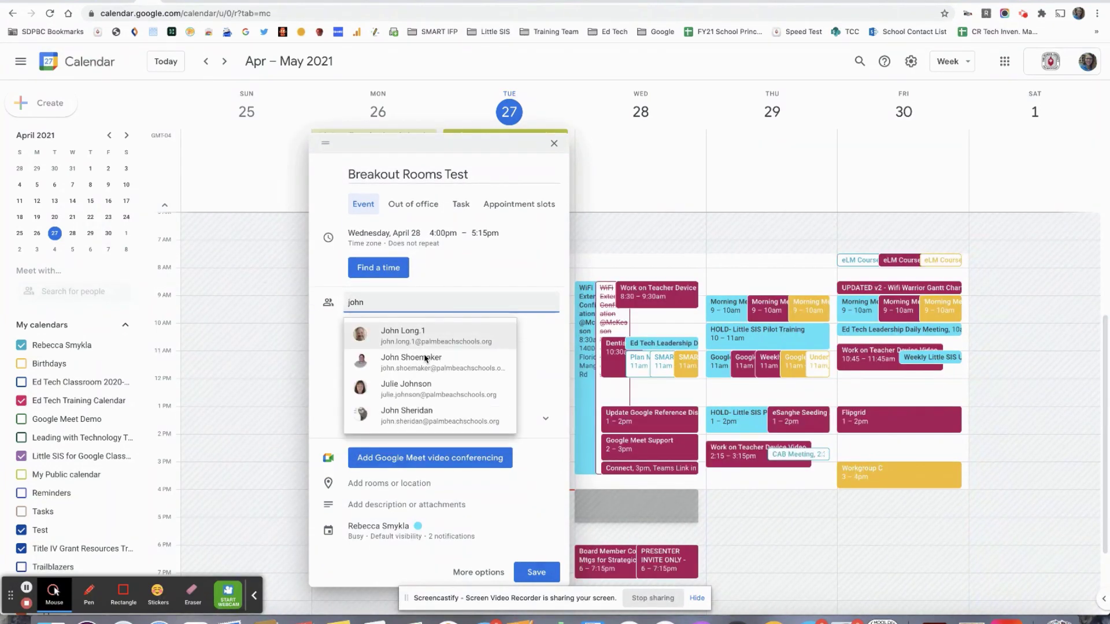
{"action": "left_click", "coordinate": [422, 341]}
{"action": "type", "text": "john"}
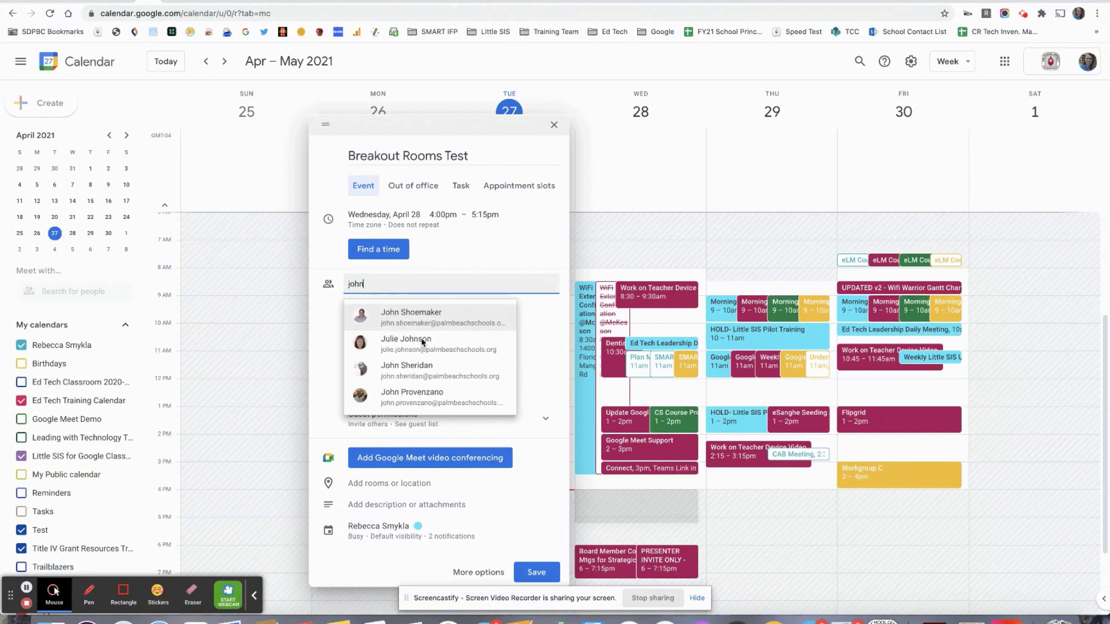
{"action": "mouse_move", "coordinate": [411, 318]}
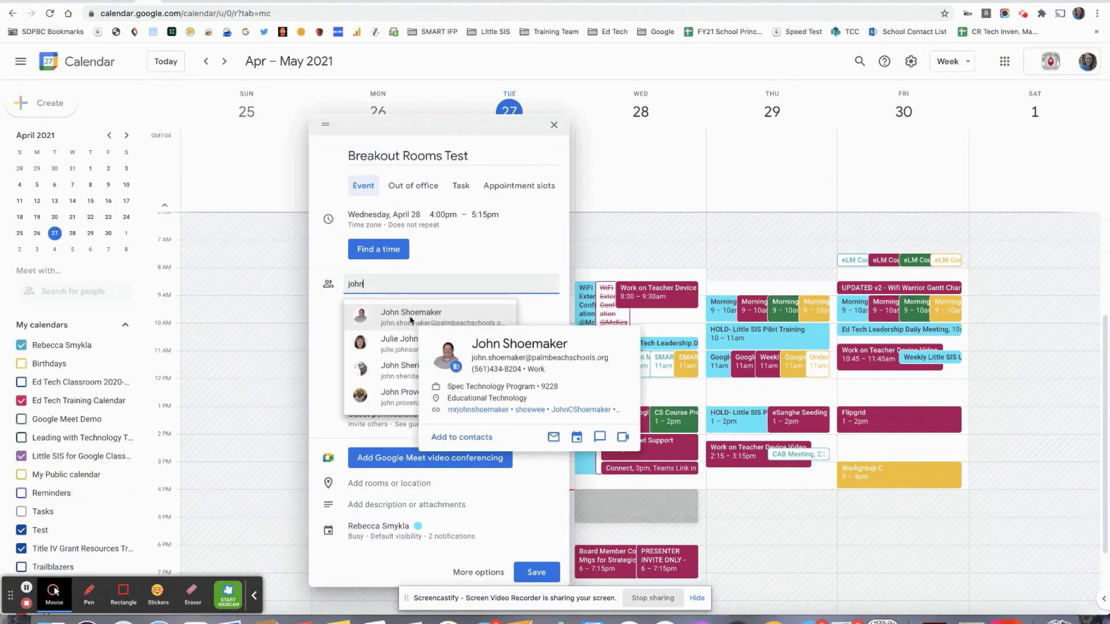
{"action": "left_click", "coordinate": [411, 318]}
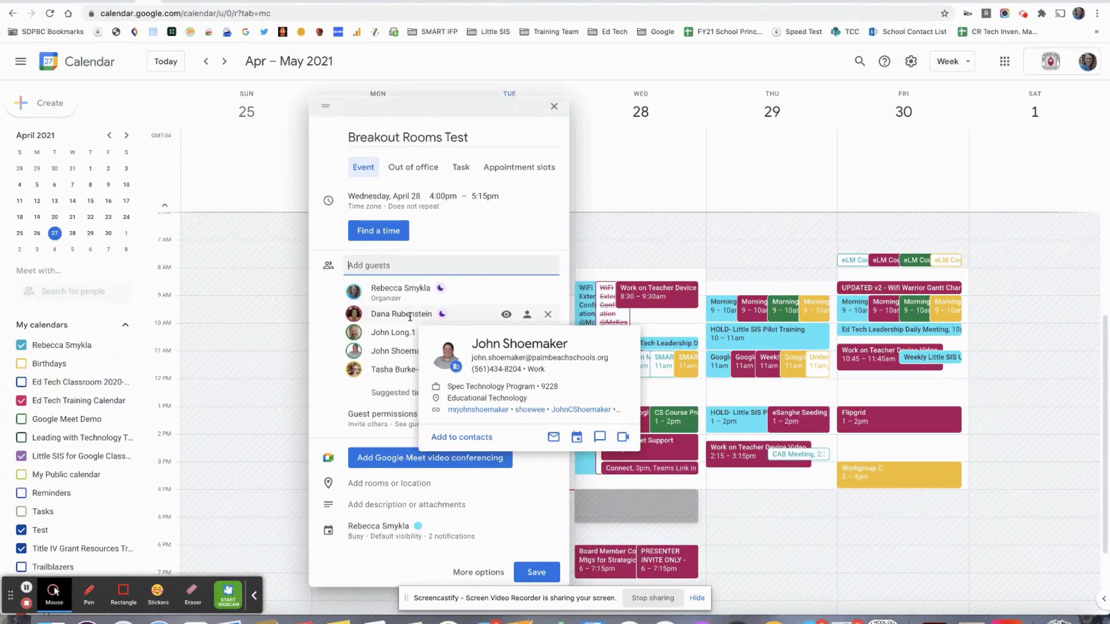
{"action": "left_click", "coordinate": [465, 460]}
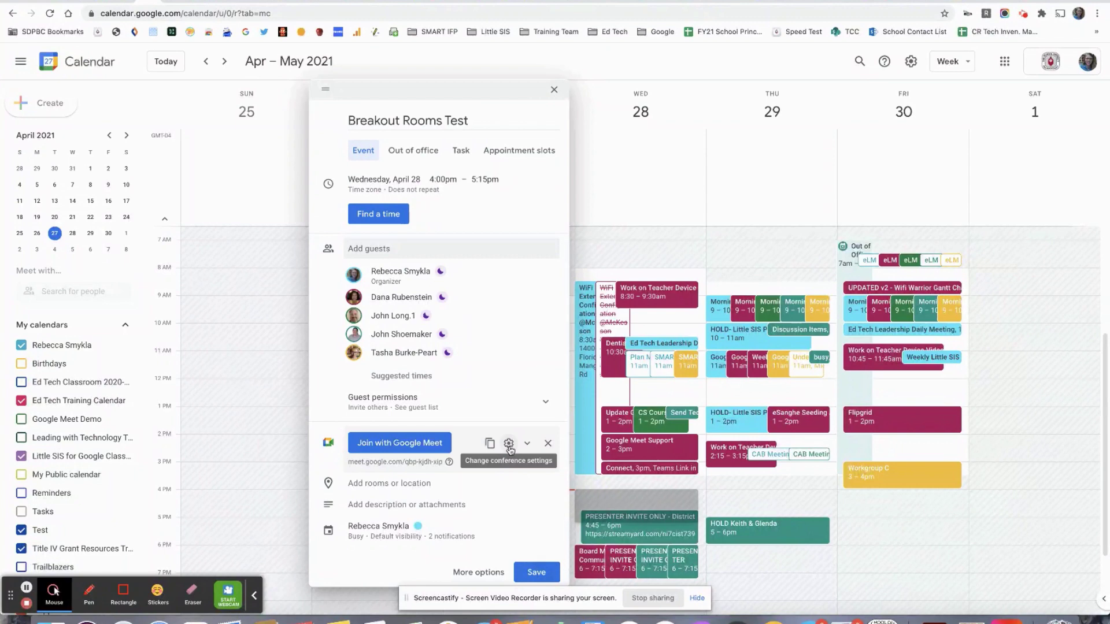
In the meeting settings, turn off quick access and go to the breakout rooms settings.
{"action": "left_click", "coordinate": [508, 451]}
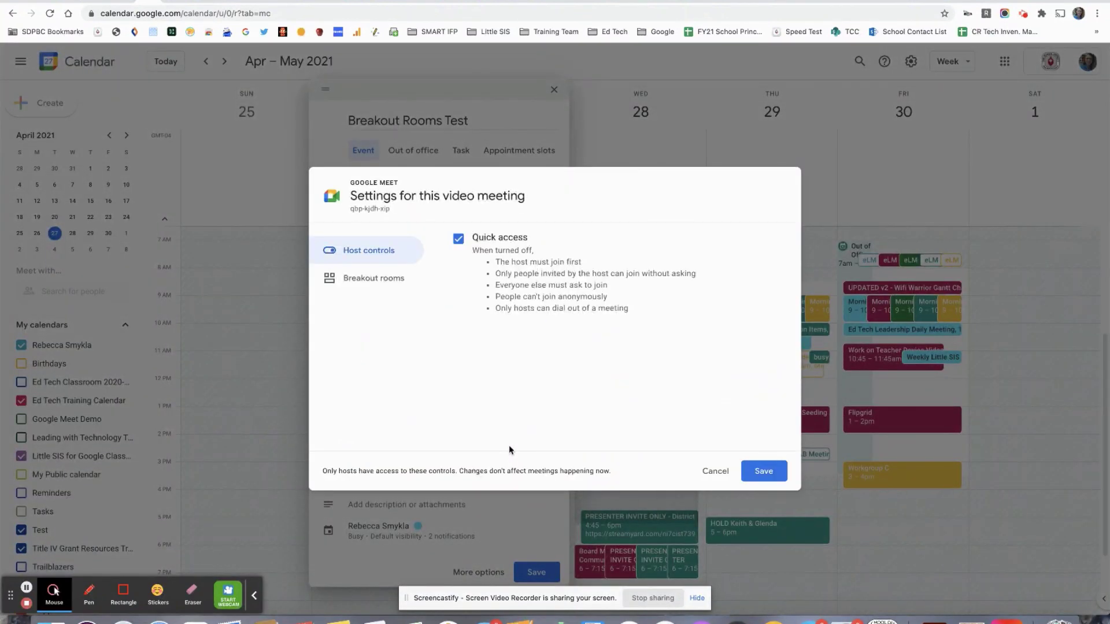
{"action": "left_click", "coordinate": [458, 240]}
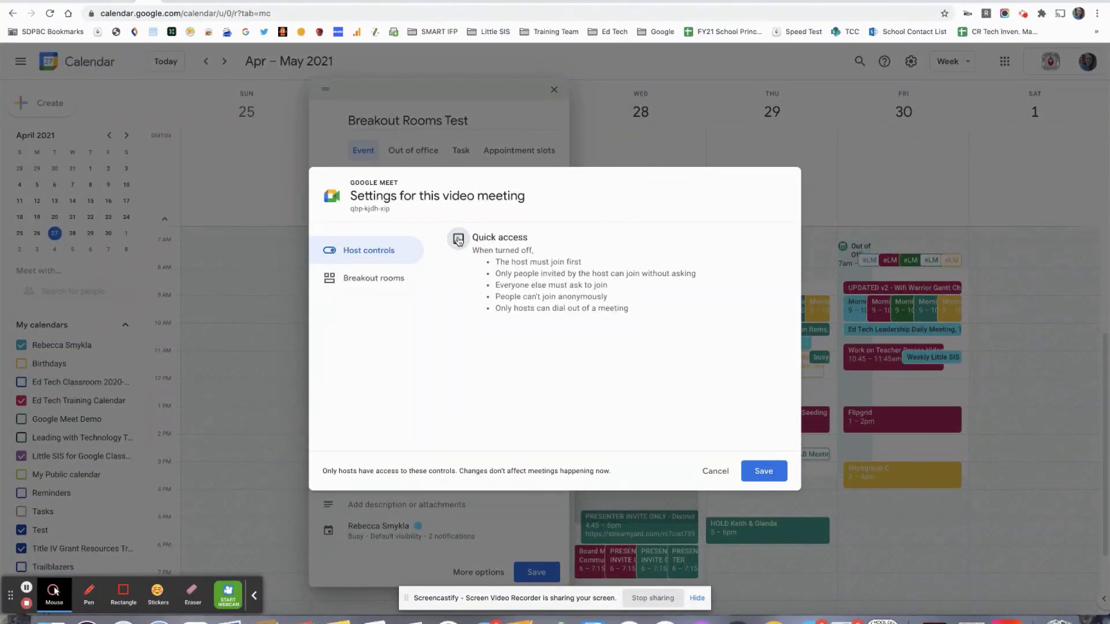
{"action": "left_click", "coordinate": [381, 281]}
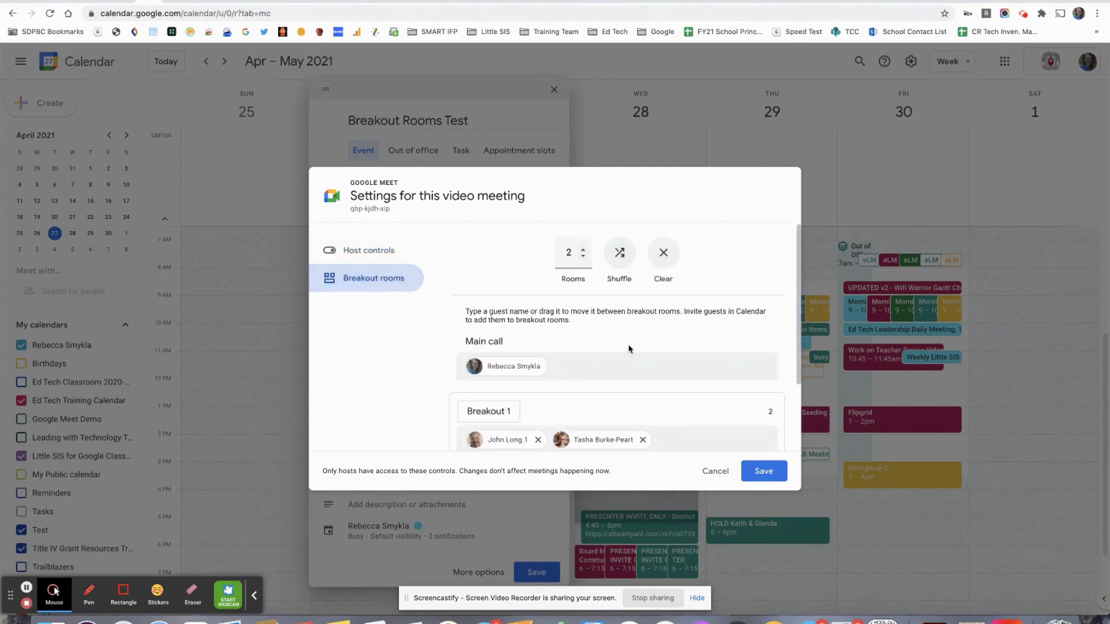
{"action": "scroll", "coordinate": [629, 347], "scroll_direction": "down", "scroll_amount": 3}
{"action": "scroll", "coordinate": [629, 347], "scroll_direction": "up", "scroll_amount": 3}
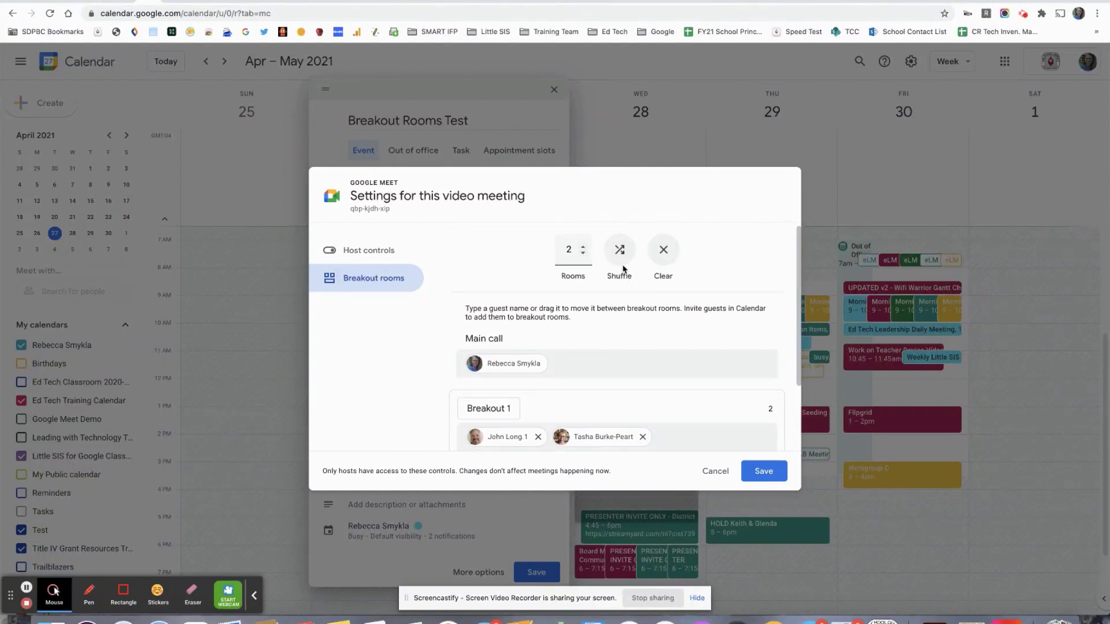
Shuffle guests, move one from Breakout 1 to Breakout 2, and save the room assignments.
{"action": "left_click", "coordinate": [619, 251]}
{"action": "scroll", "coordinate": [683, 325], "scroll_direction": "down", "scroll_amount": 2}
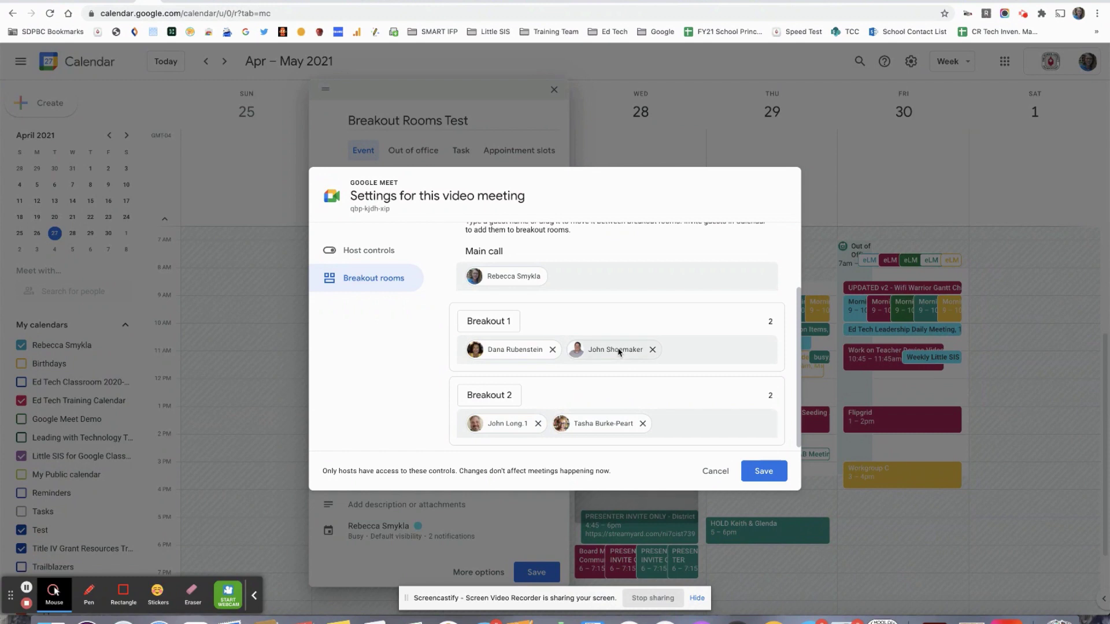
{"action": "mouse_move", "coordinate": [618, 352]}
{"action": "left_mouse_down"}
{"action": "mouse_move", "coordinate": [688, 441]}
{"action": "mouse_move", "coordinate": [585, 354]}
{"action": "mouse_move", "coordinate": [610, 355]}
{"action": "left_mouse_up"}
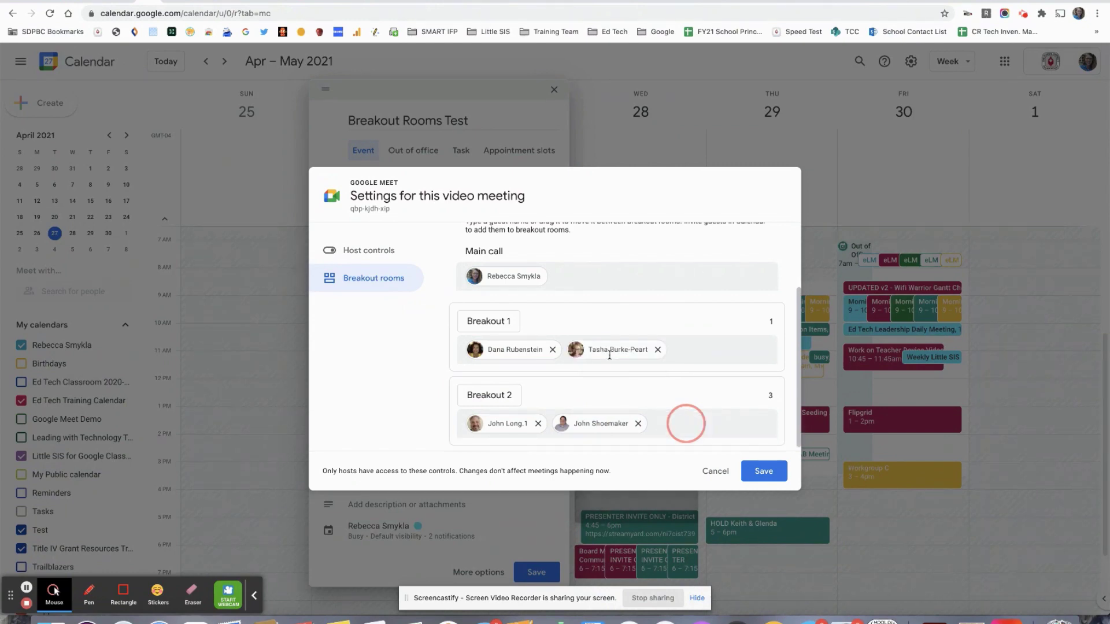
{"action": "scroll", "coordinate": [636, 370], "scroll_direction": "up", "scroll_amount": 3}
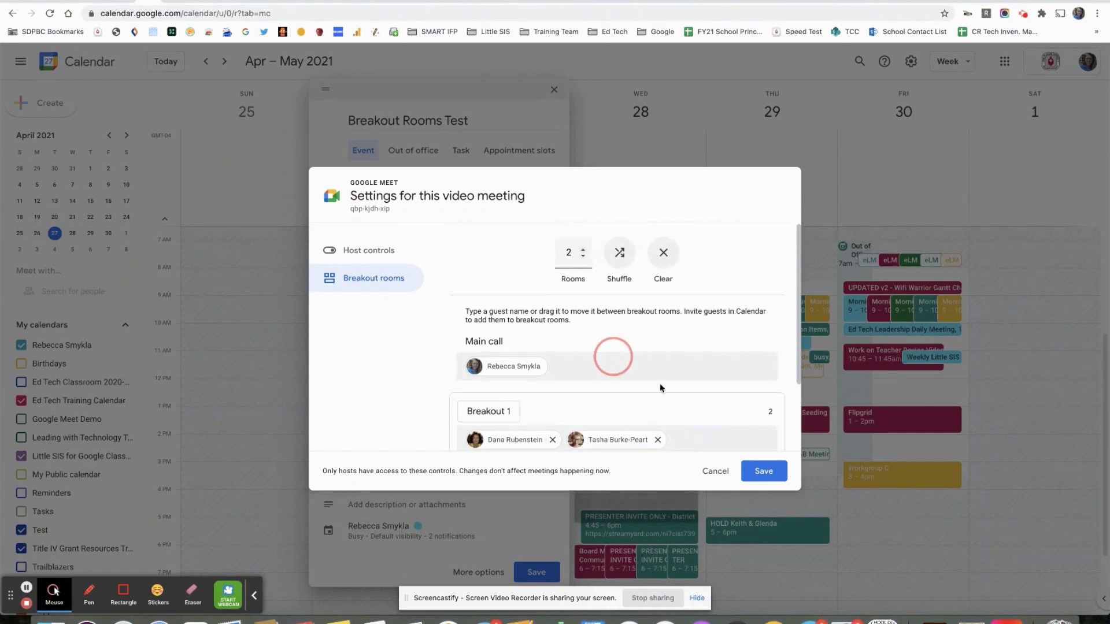
{"action": "left_click", "coordinate": [762, 470]}
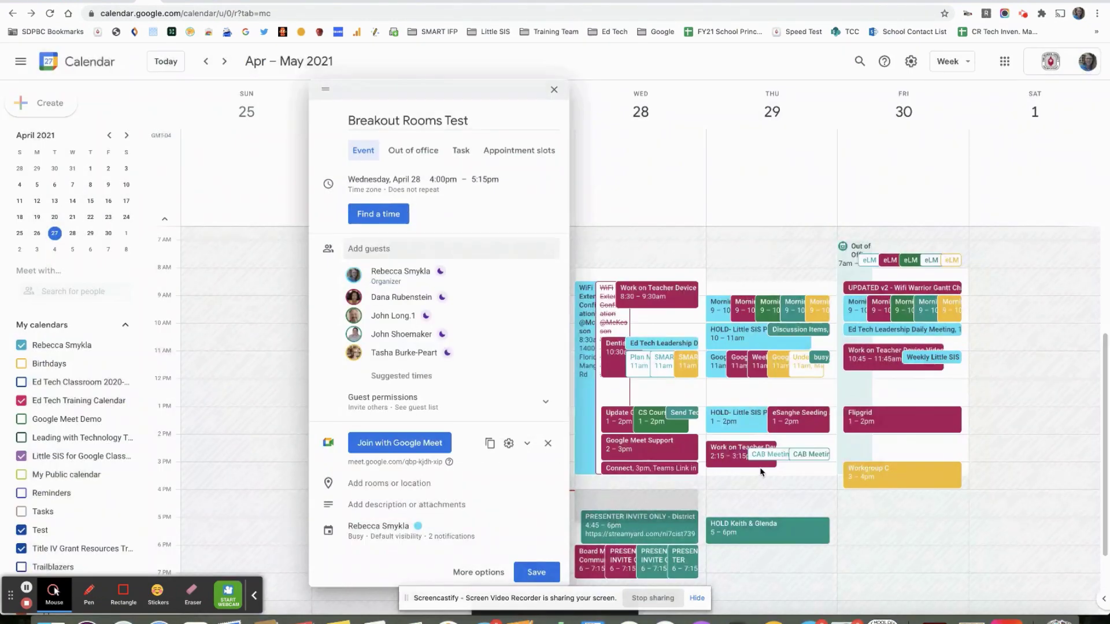
Save the Breakout Rooms Test event and choose not to send invitations.
{"action": "left_click", "coordinate": [530, 573]}
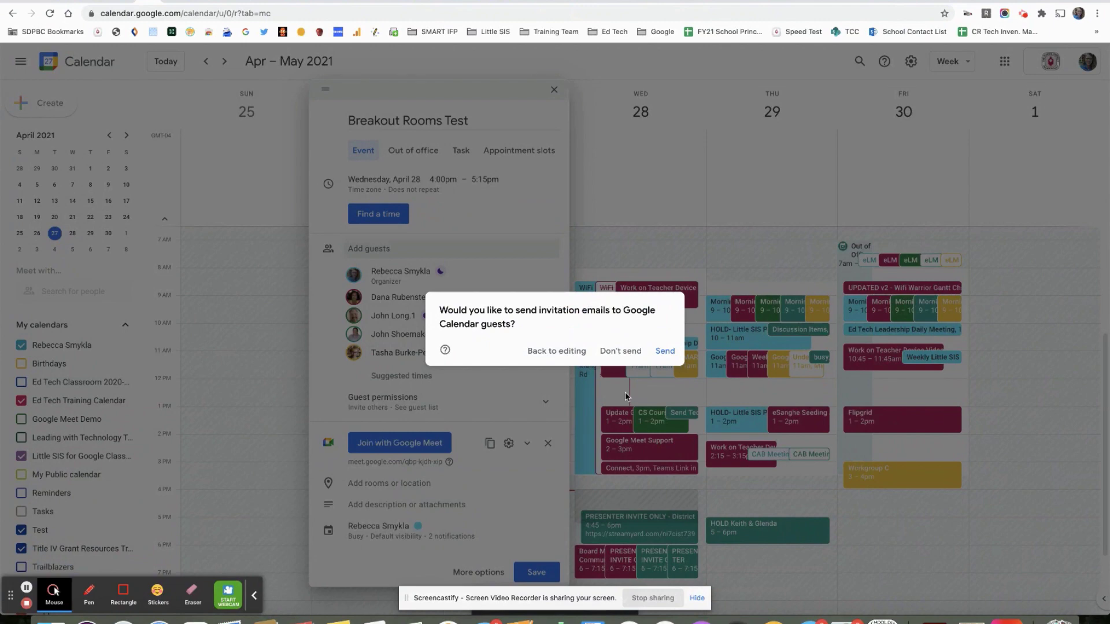
{"action": "left_click", "coordinate": [621, 352]}
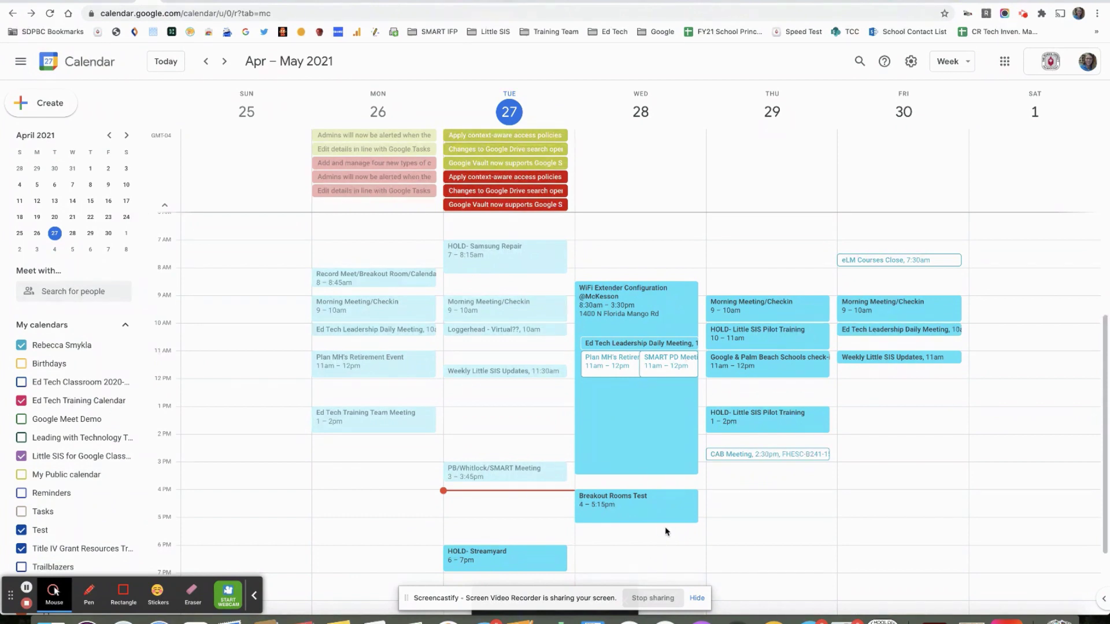
Duplicate the Breakout Rooms Test event and move the copy to April 29.
{"action": "left_click", "coordinate": [668, 511]}
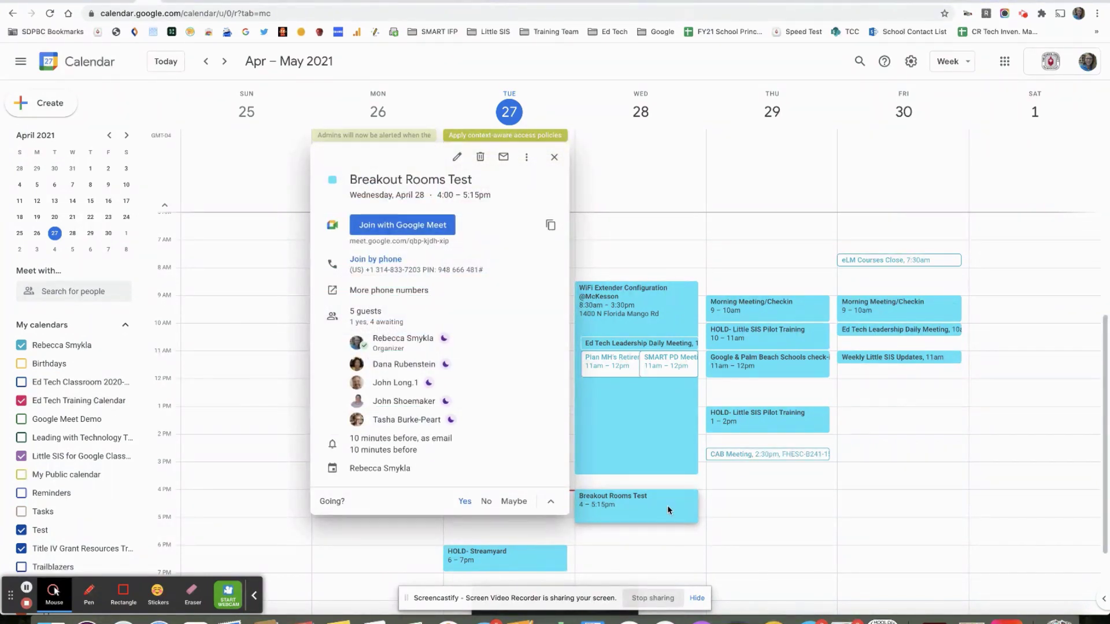
{"action": "left_click", "coordinate": [526, 159]}
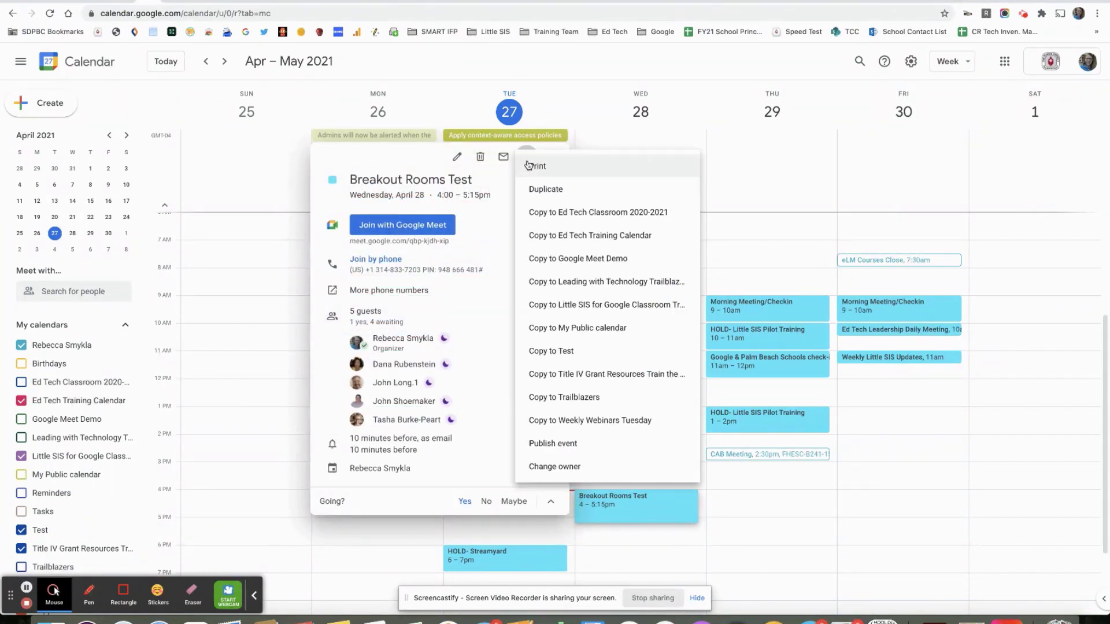
{"action": "left_click", "coordinate": [543, 191]}
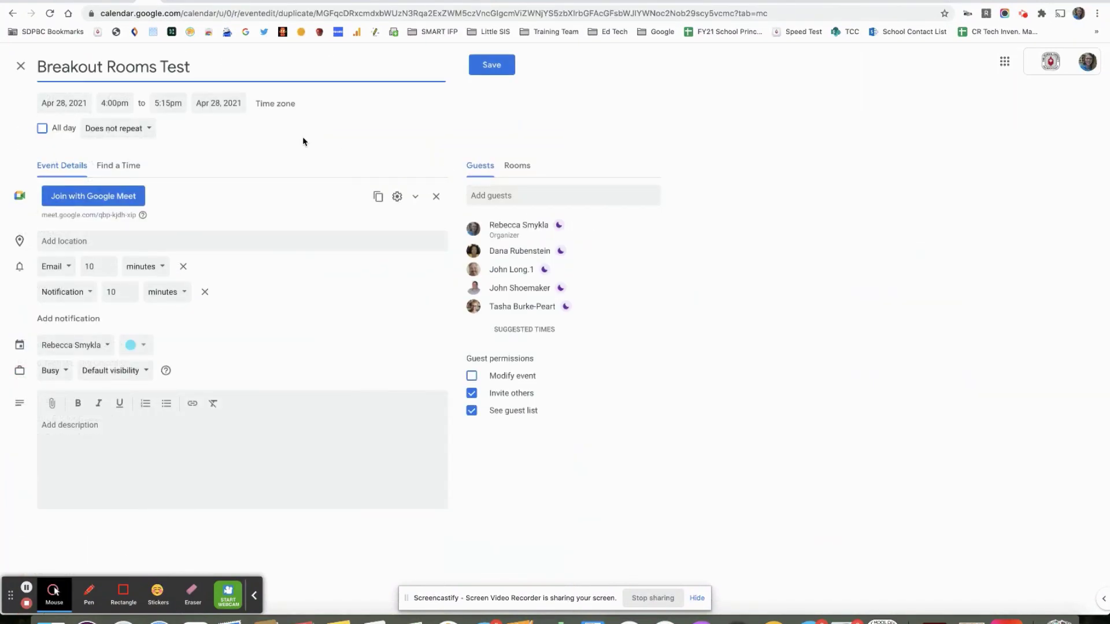
{"action": "left_click", "coordinate": [78, 101]}
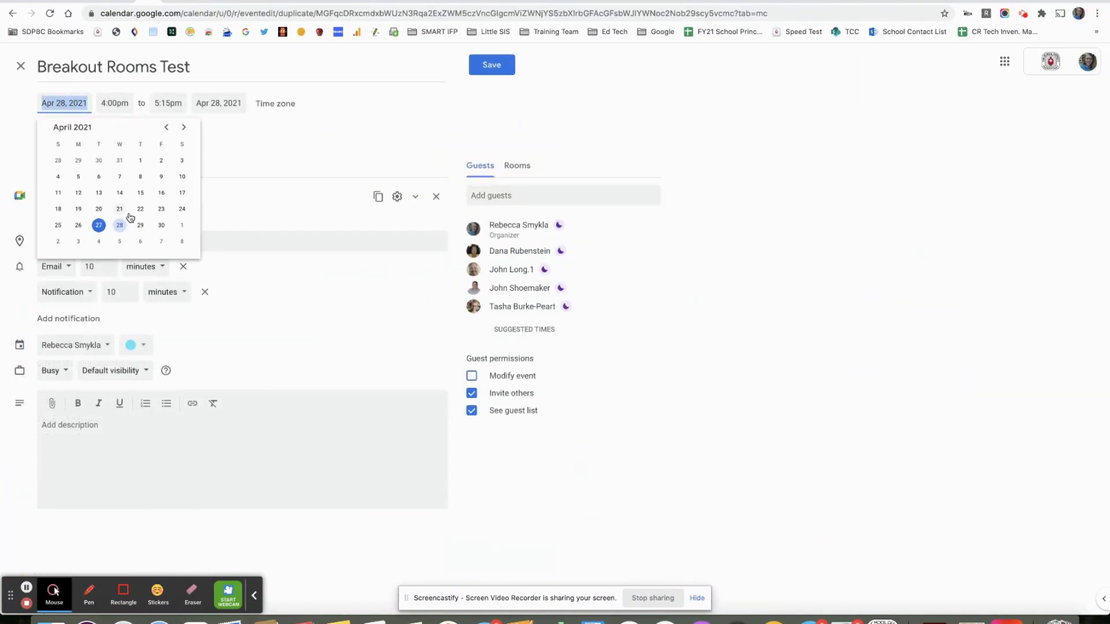
{"action": "left_click", "coordinate": [140, 225]}
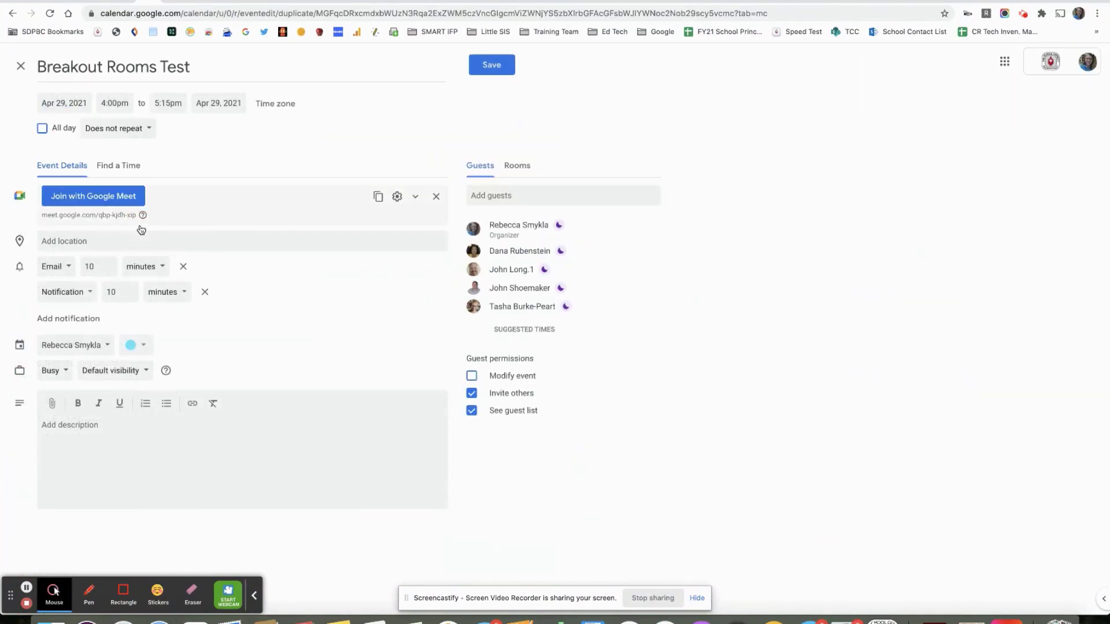
Confirm the copied breakout rooms, then save the duplicate without emailing guests.
{"action": "left_click", "coordinate": [397, 196]}
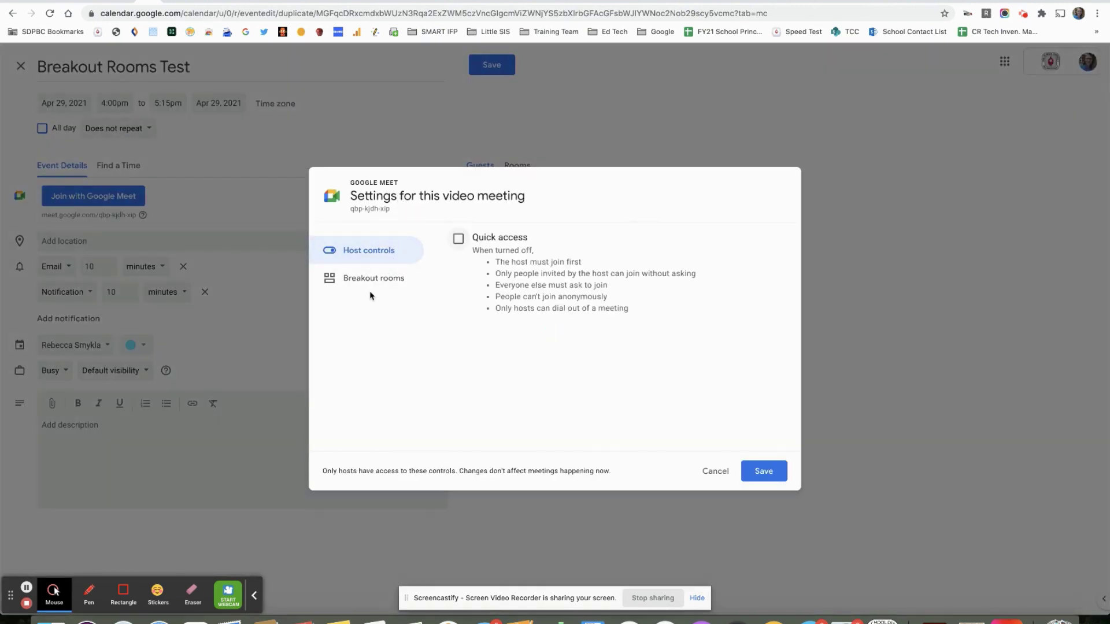
{"action": "left_click", "coordinate": [357, 283]}
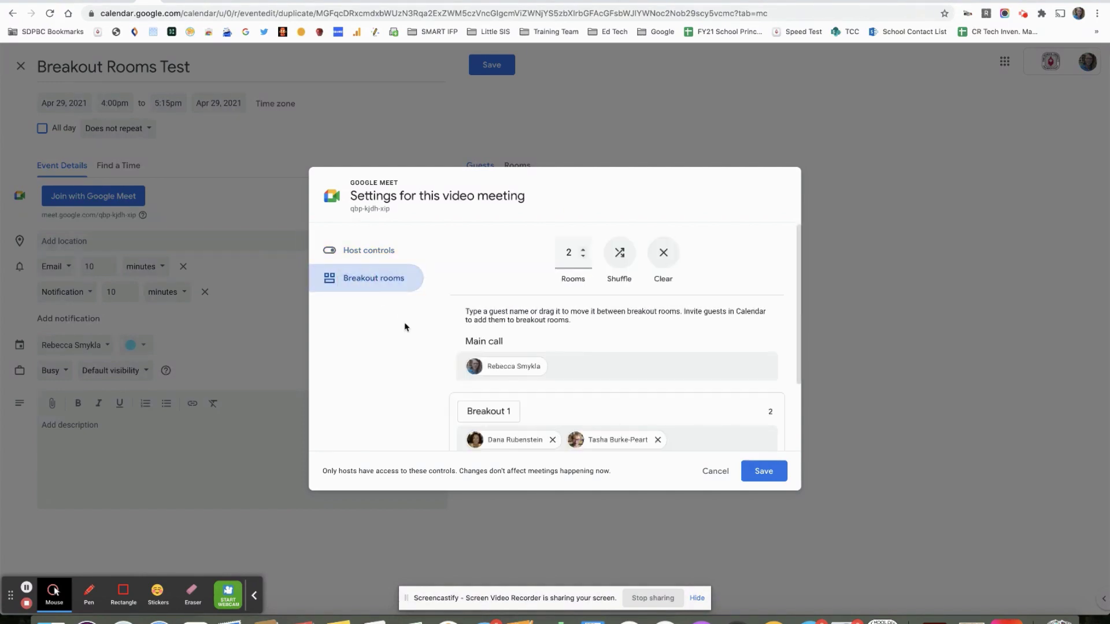
{"action": "scroll", "coordinate": [511, 369], "scroll_direction": "down", "scroll_amount": 3}
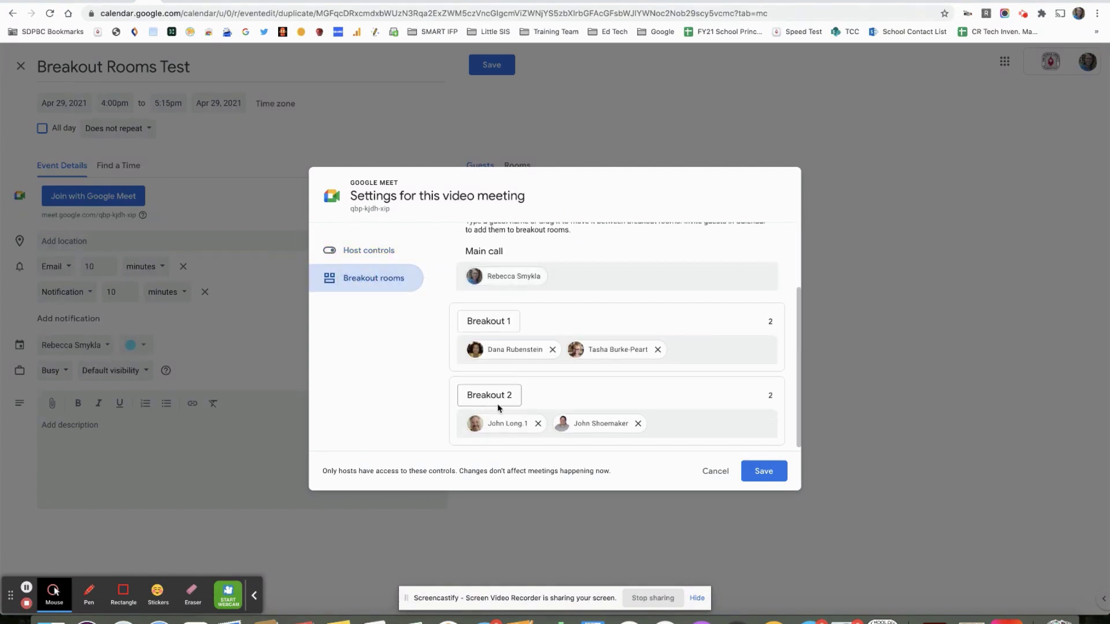
{"action": "left_click", "coordinate": [768, 472]}
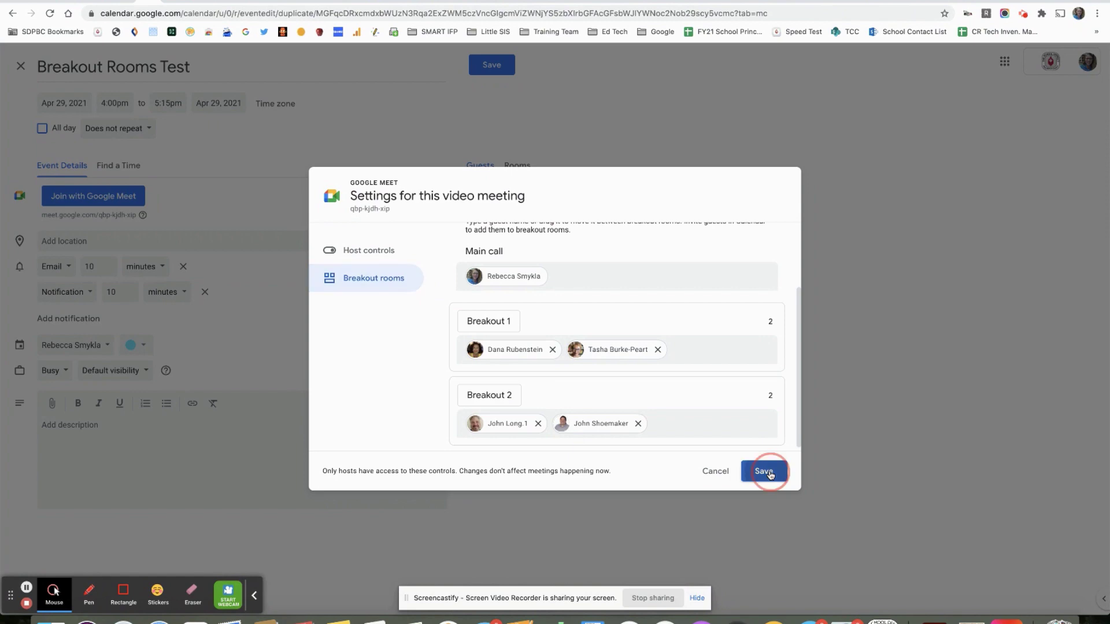
{"action": "left_click", "coordinate": [501, 66]}
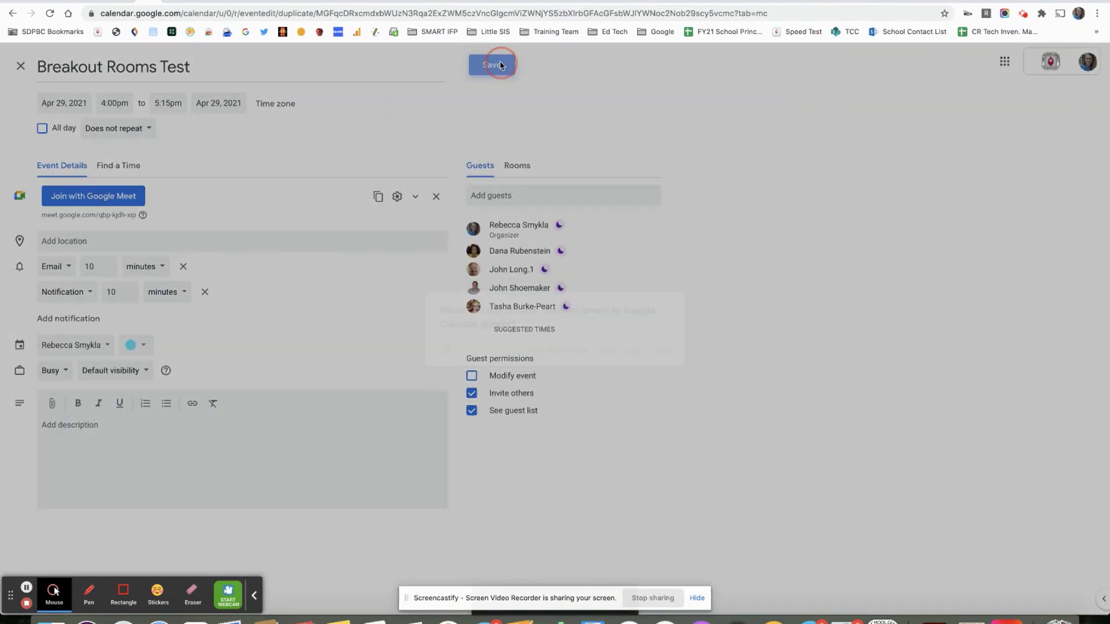
{"action": "left_click", "coordinate": [620, 354]}
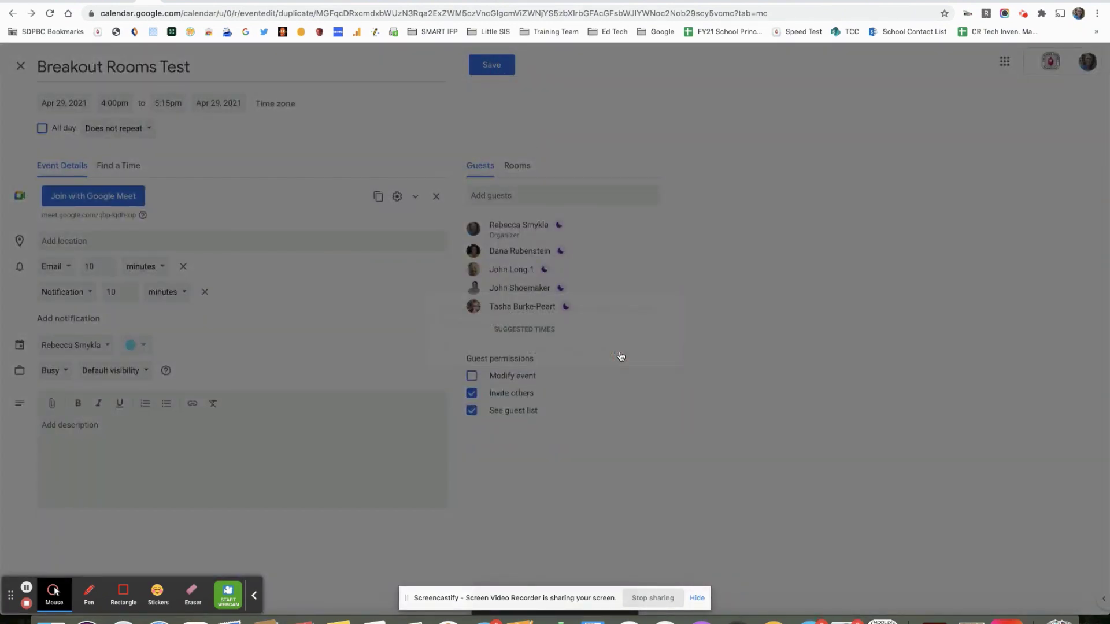